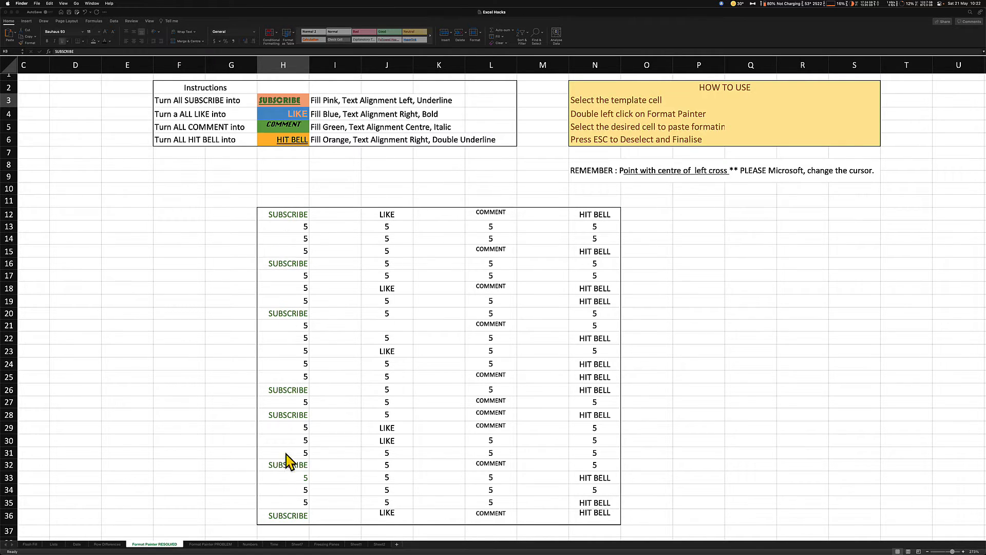
Copy the SUBSCRIBE template format from H3 to the SUBSCRIBE cells H12, H16, H20, H26, H28, H32 and H36 with Format Painter
left_click(302, 101)
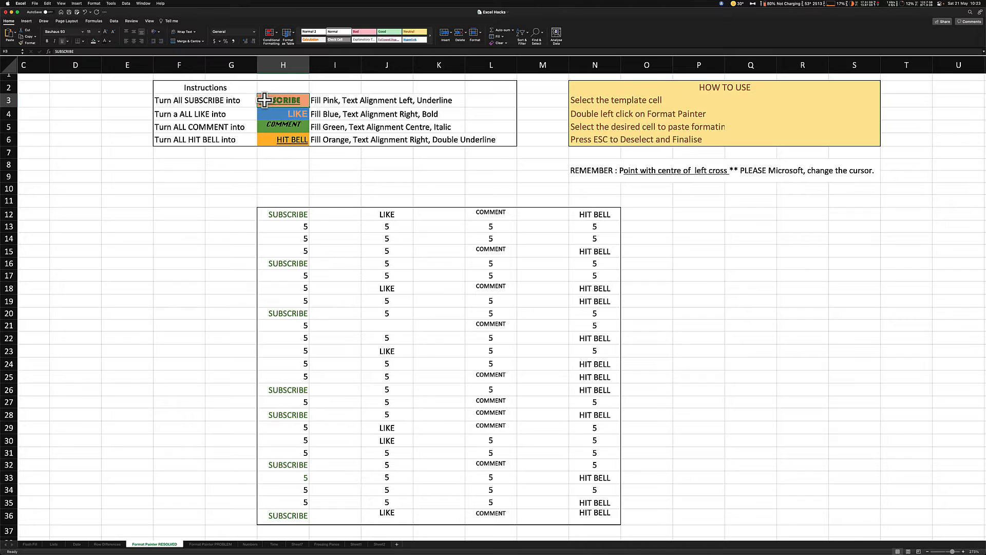
double_click(30, 42)
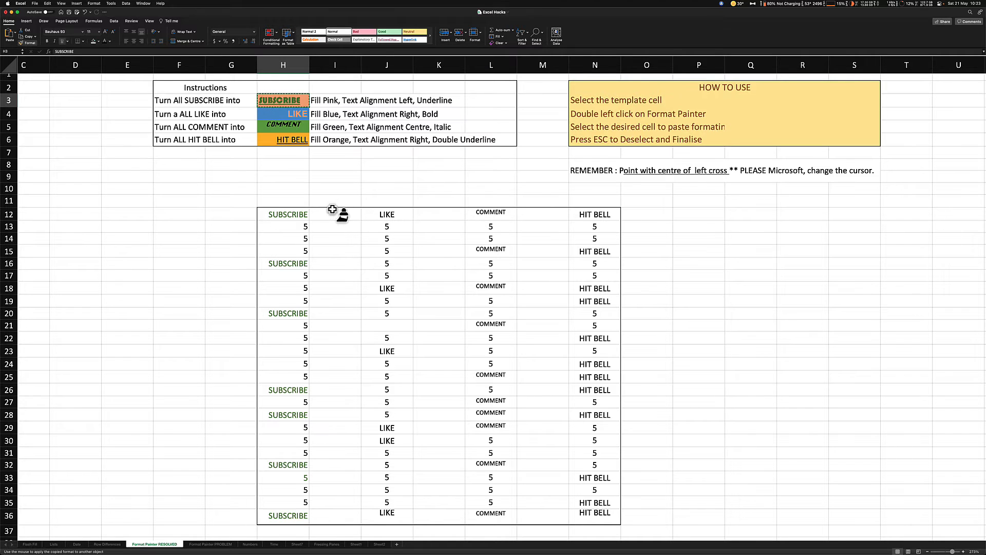
left_click(279, 213)
left_click(279, 263)
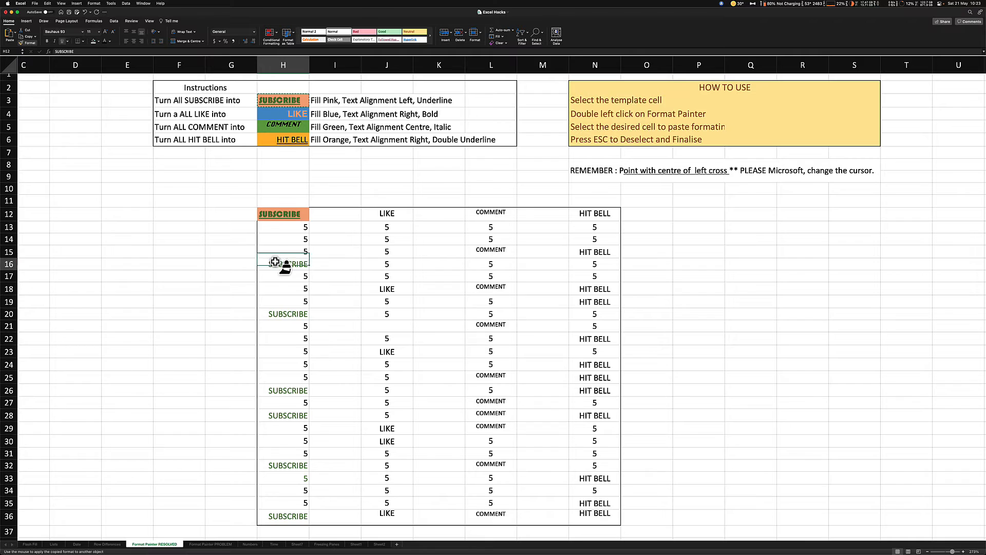
left_click(295, 316)
left_click(290, 391)
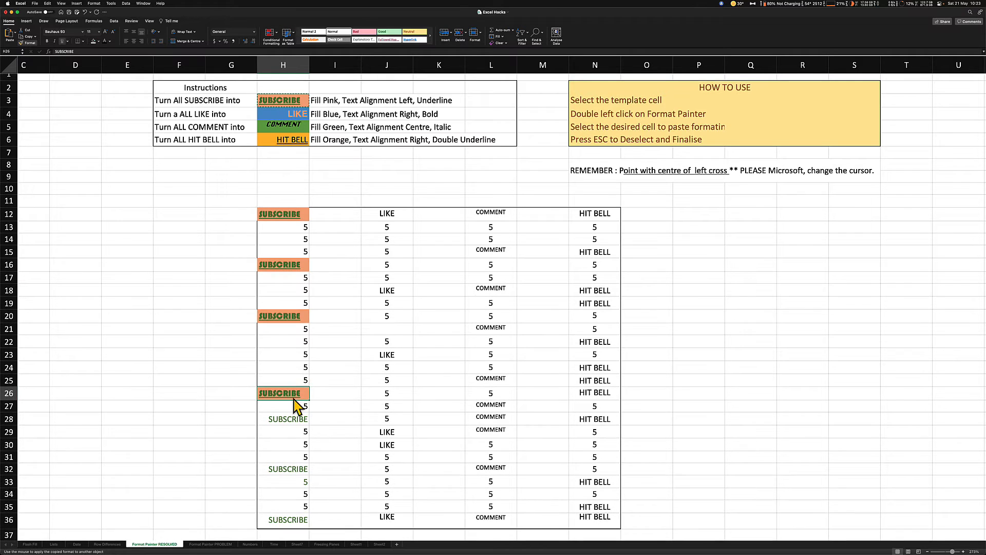
left_click(279, 417)
left_click(290, 469)
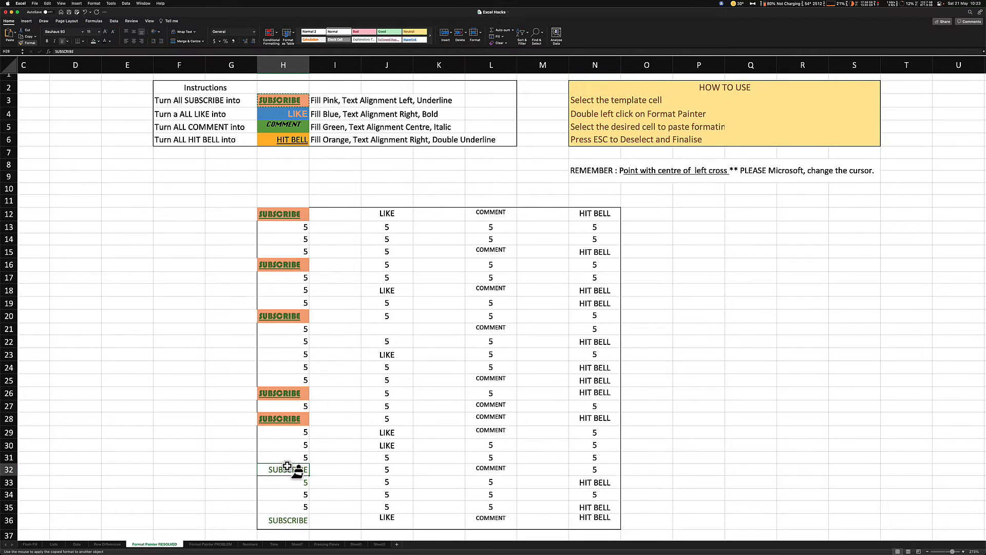
left_click(283, 520)
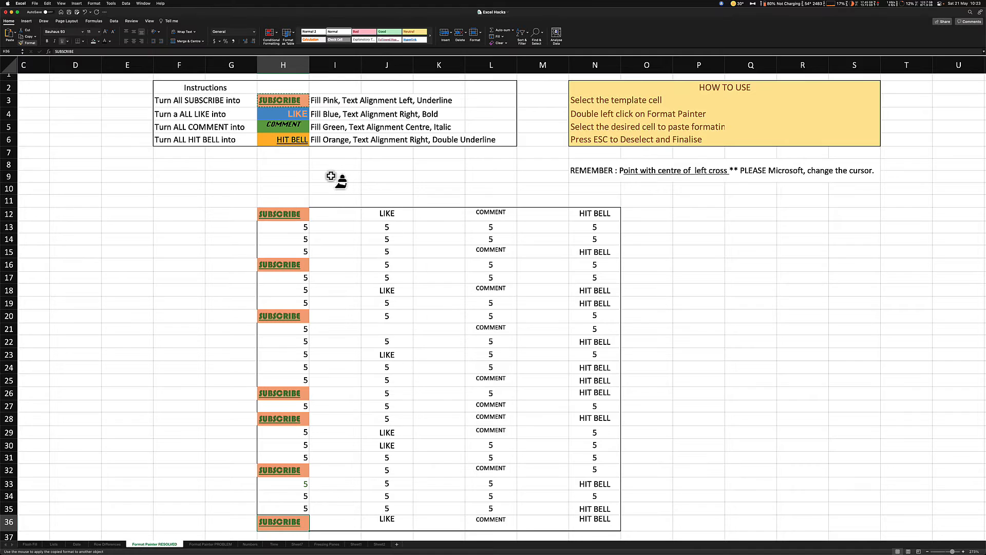
key("Escape")
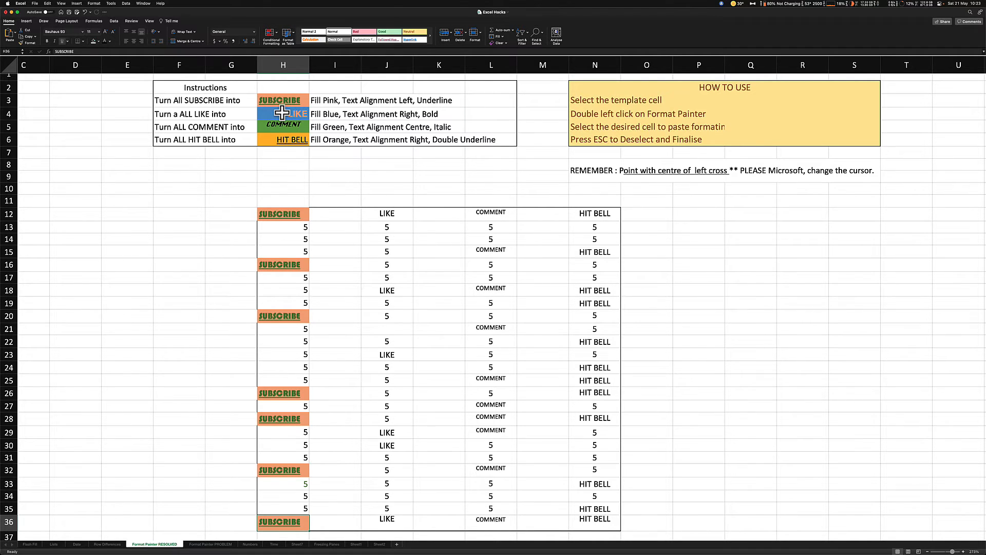
Copy the LIKE template format from H4 to the LIKE cells J12, J18, J23, J29, J30 and J36 with Format Painter
left_click(282, 112)
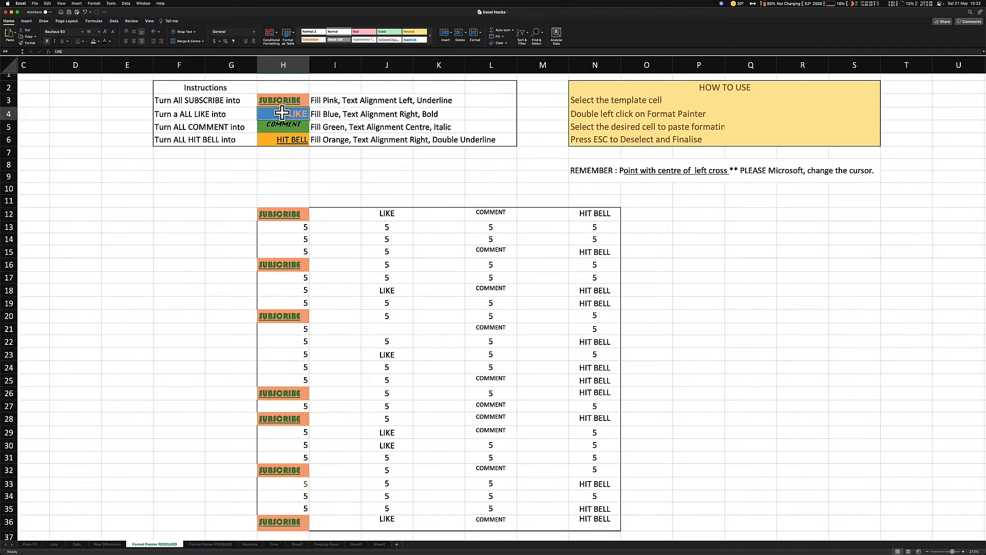
double_click(26, 42)
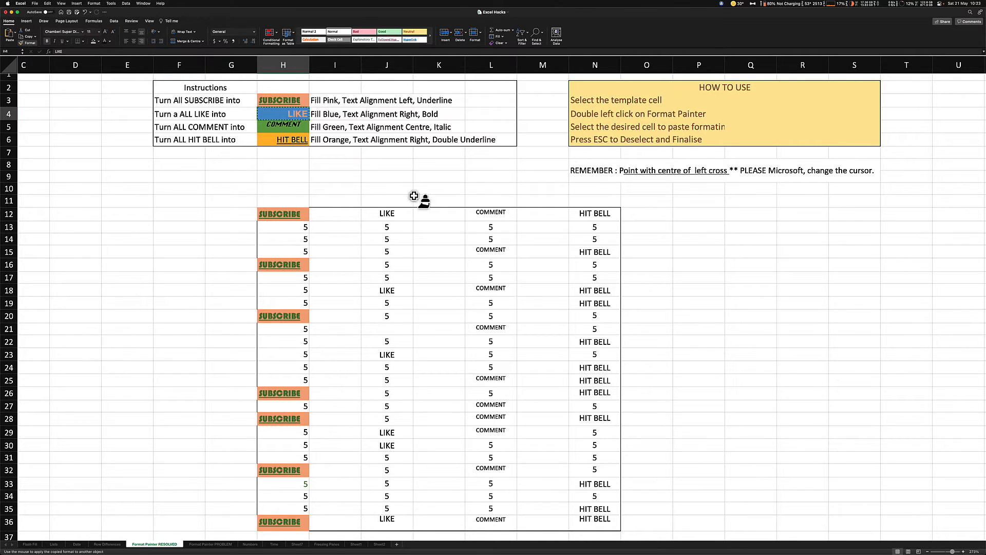
left_click(382, 208)
left_click(386, 289)
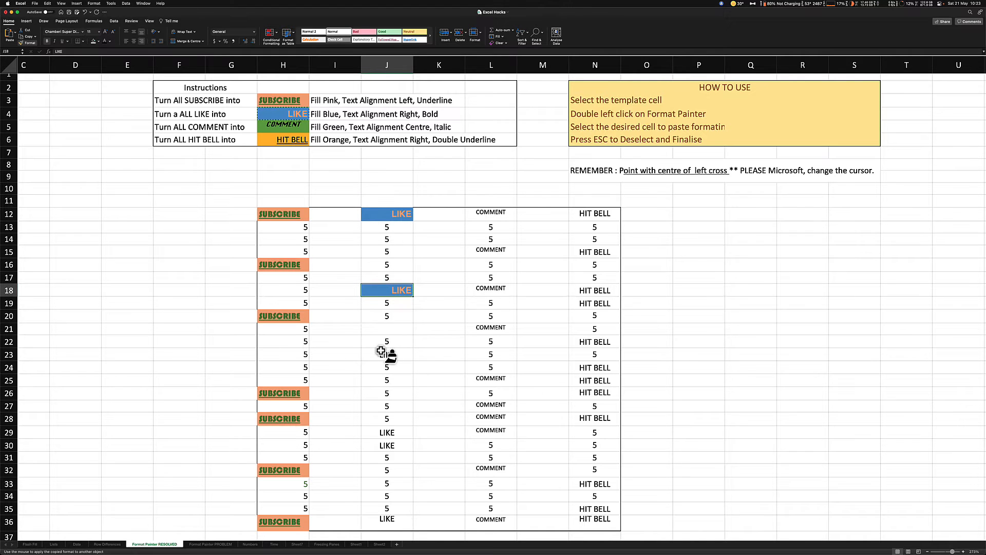
left_click(381, 352)
left_click(384, 432)
left_click(382, 444)
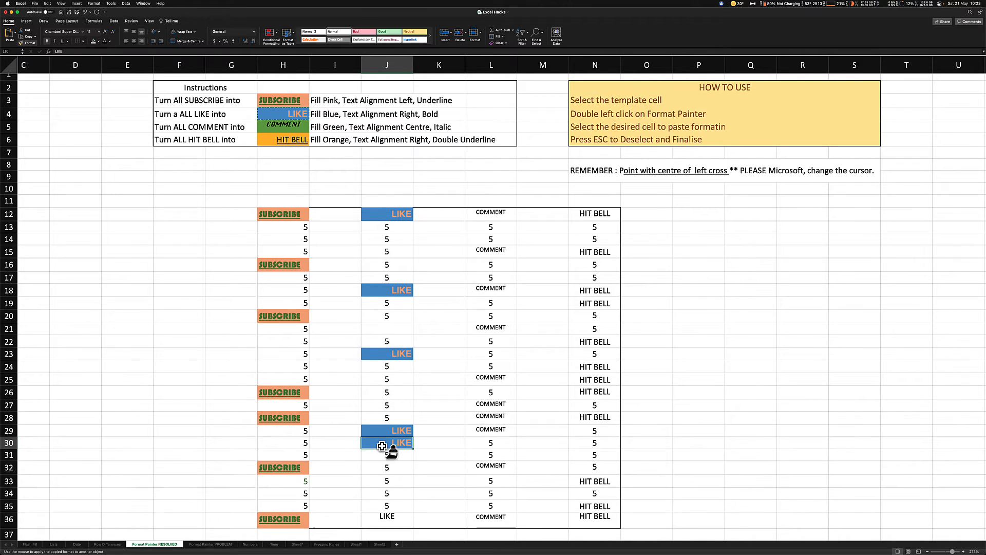
left_click(382, 517)
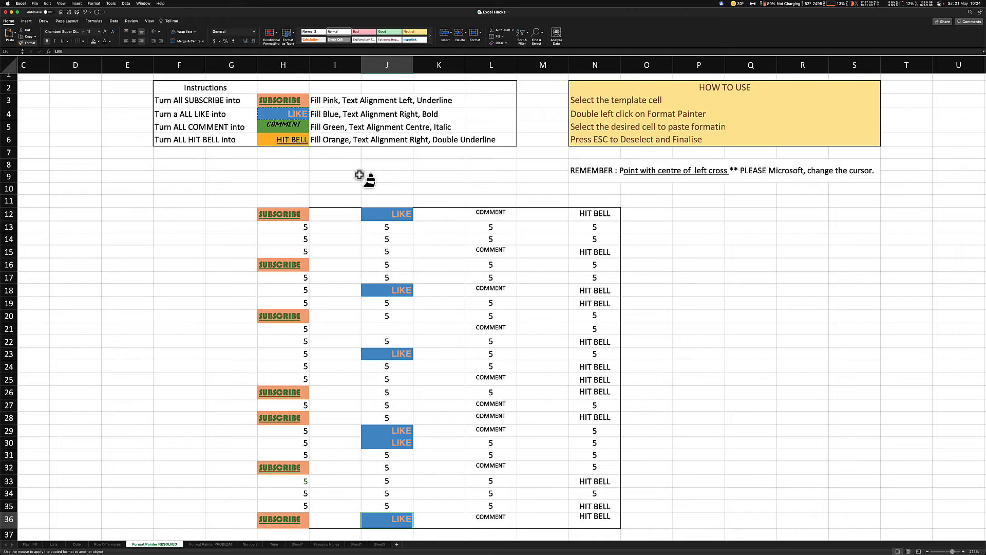
key("Escape")
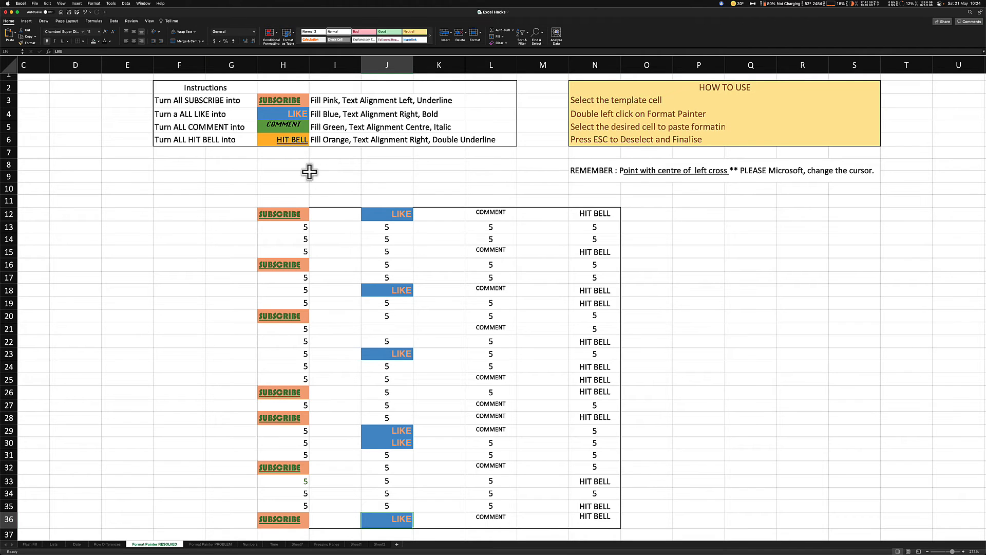
Copy the COMMENT template format from H5 to L12, L15, L18, L21, L25, L27:L29, L32 and L36 with Format Painter
left_click(288, 125)
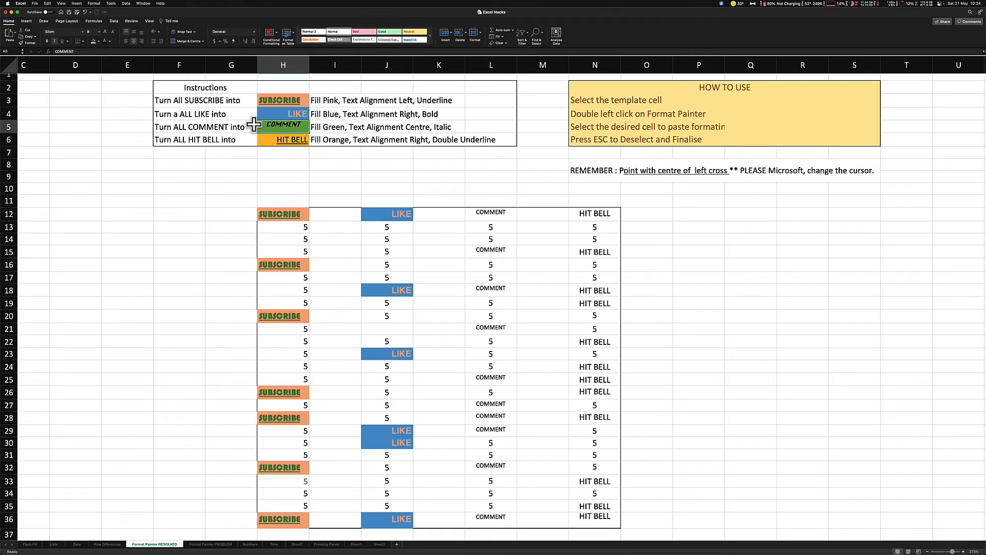
double_click(27, 43)
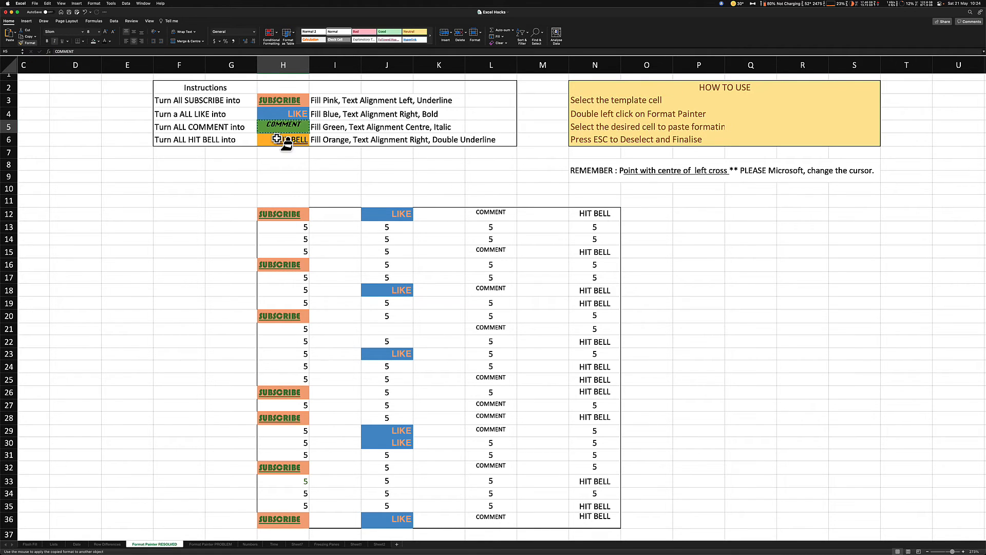
left_click(487, 211)
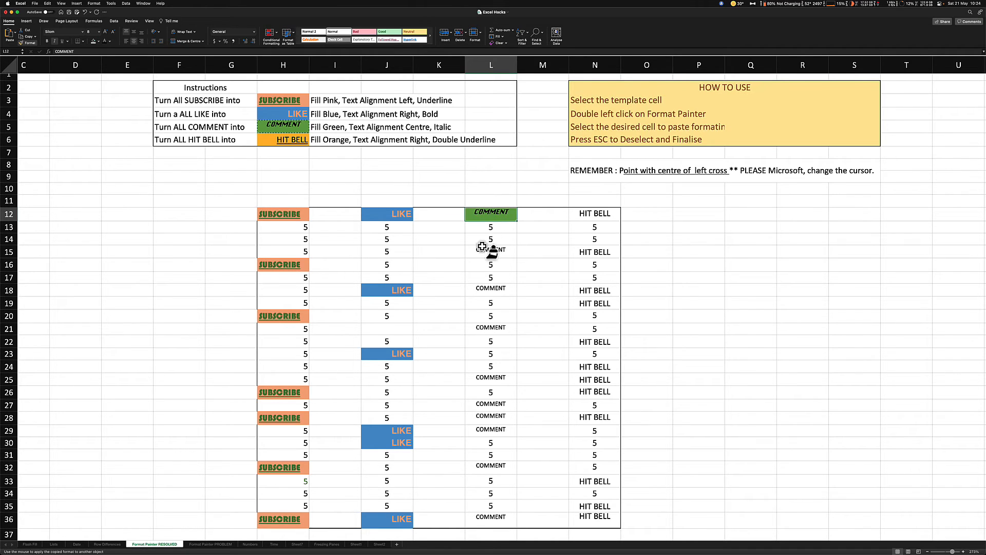
left_click(487, 251)
left_click(487, 286)
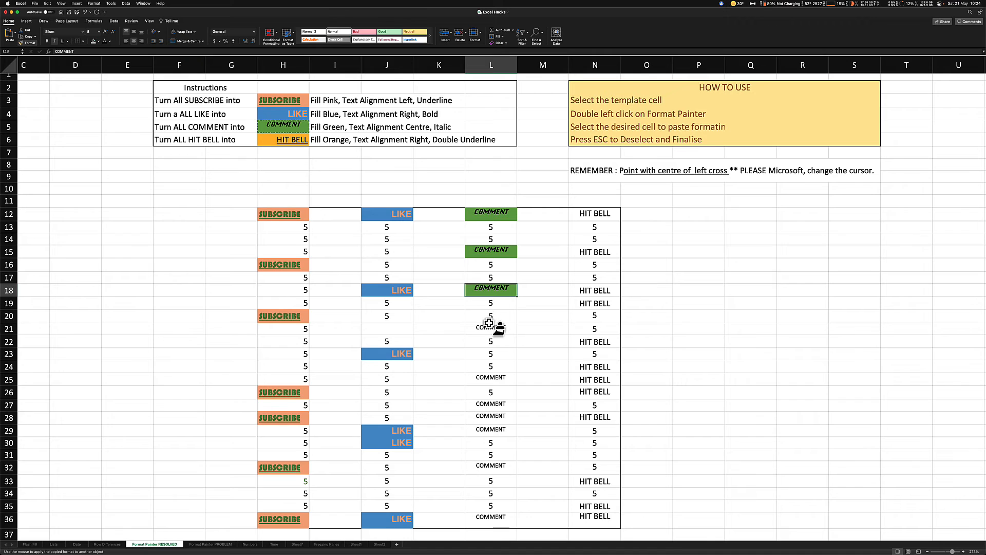
left_click(487, 327)
left_click(491, 378)
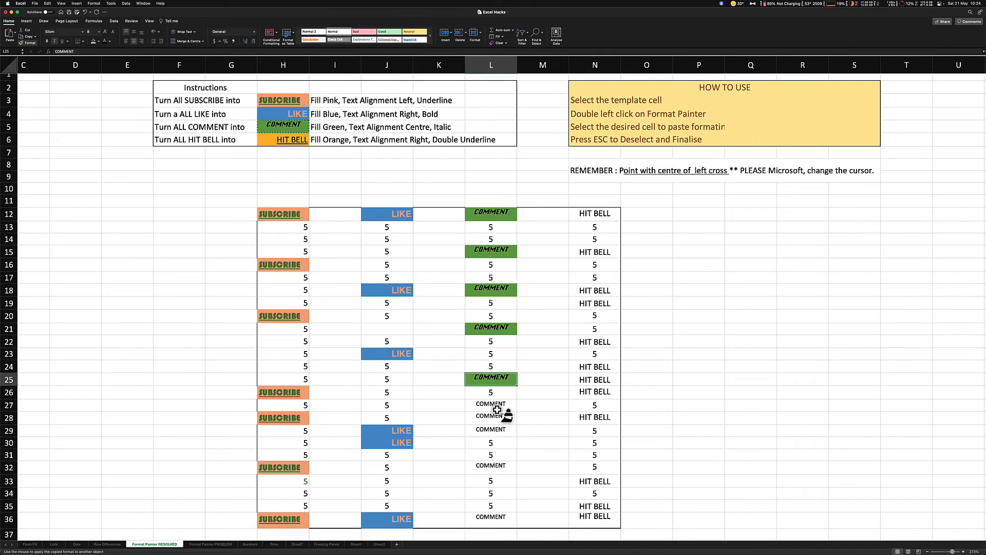
left_click(485, 402)
left_click_drag(486, 402, 488, 434)
left_click(490, 462)
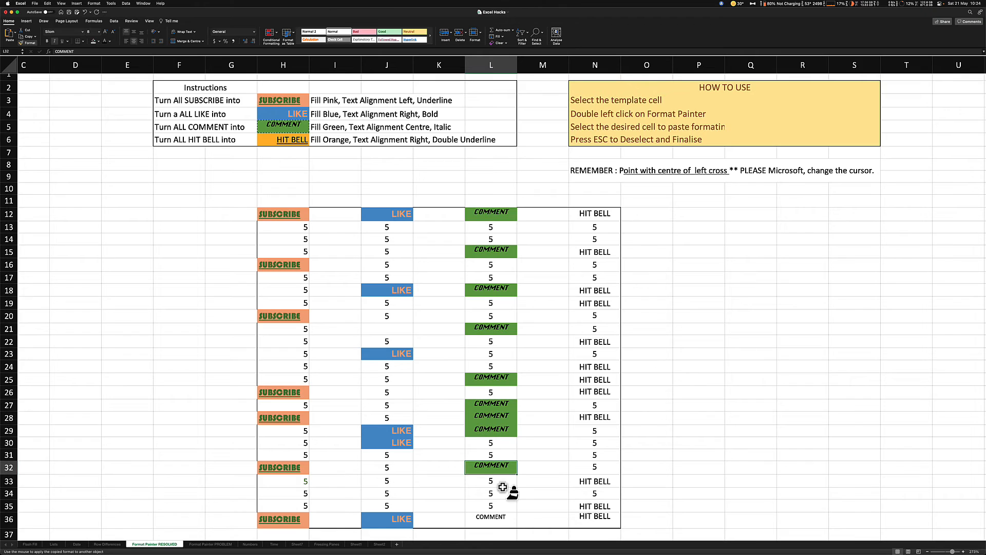
left_click(491, 516)
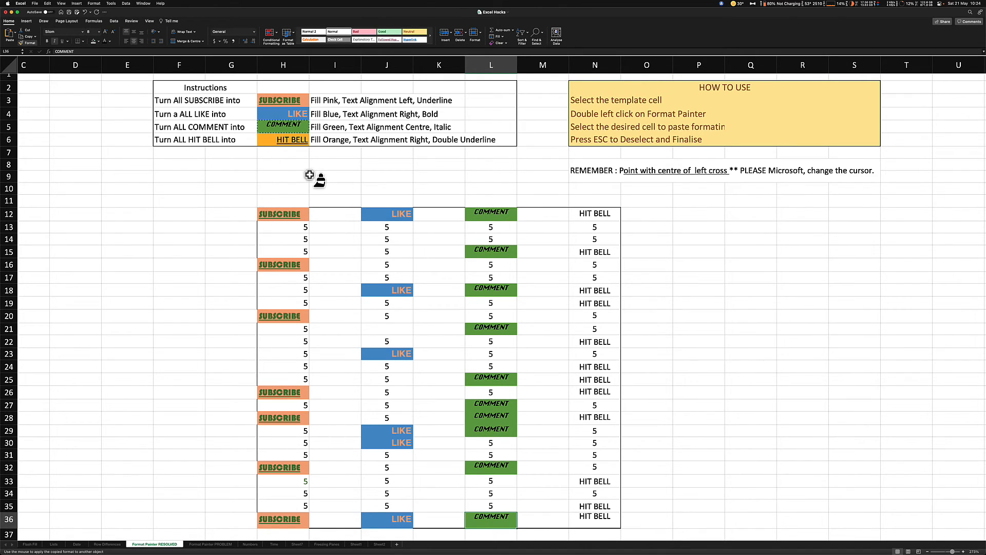
key("Escape")
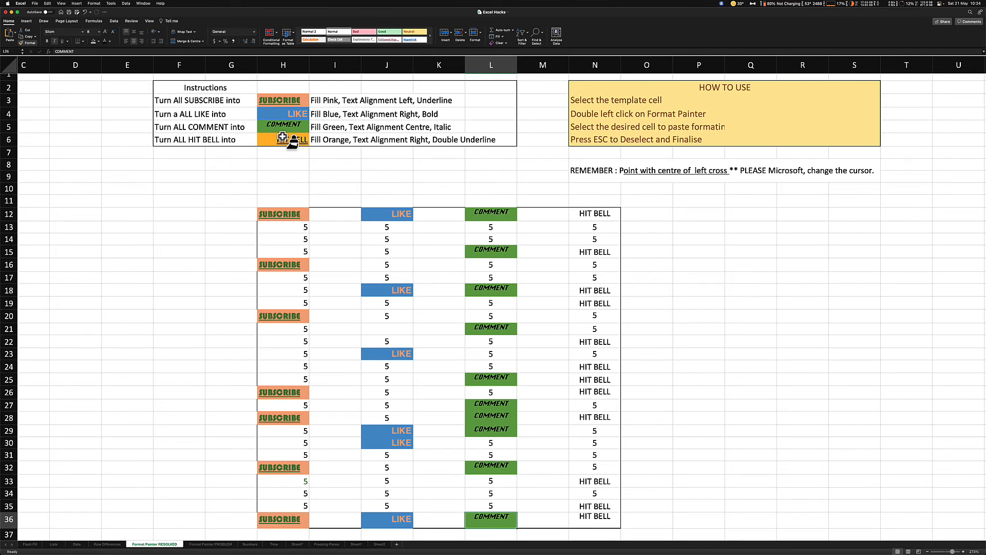
Copy the HIT BELL template format from H6 to cell N12 with Format Painter
left_click(283, 138)
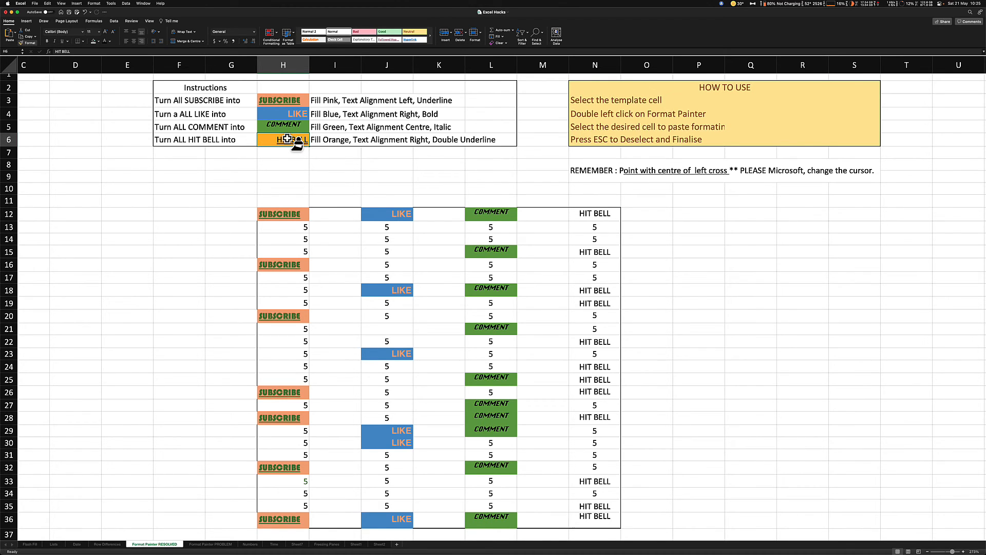
double_click(26, 42)
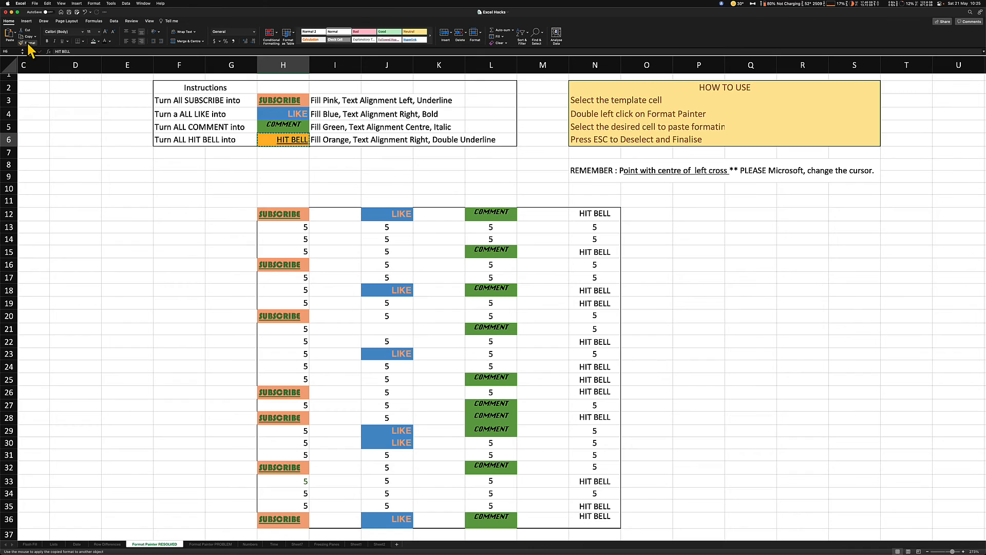
left_click(596, 213)
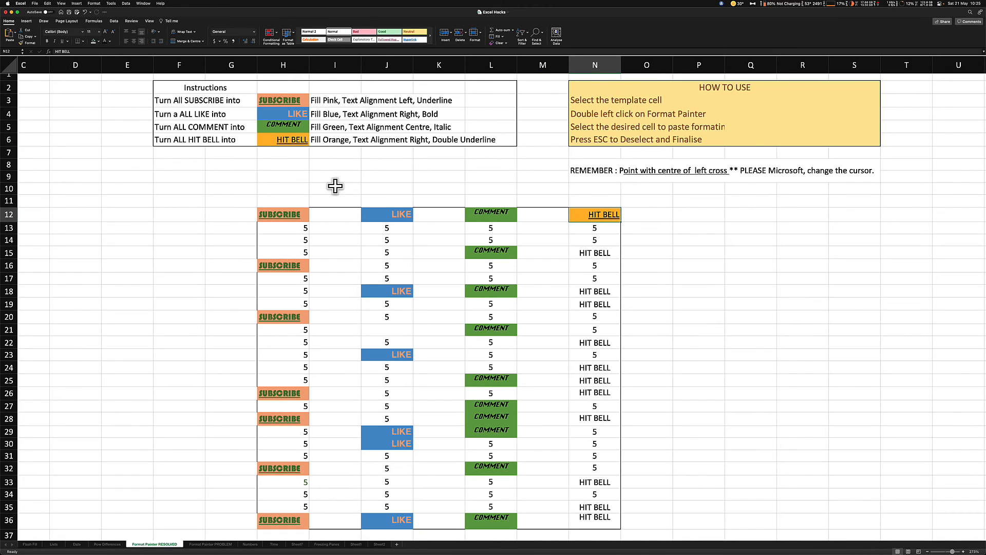
Try to continue applying the HIT BELL format to the cells N15, N18 and N19
left_click(595, 252)
left_click(594, 291)
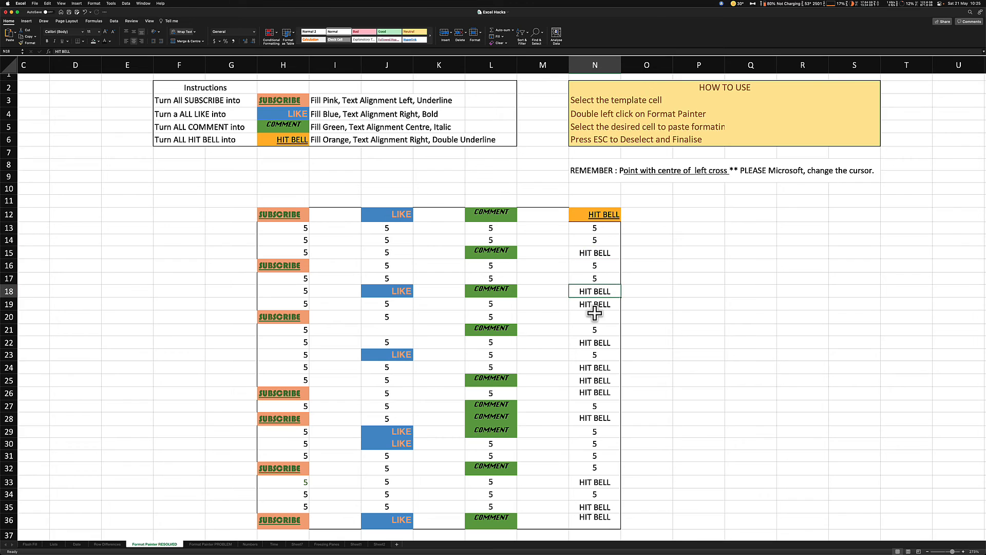
left_click(594, 304)
left_click(595, 355)
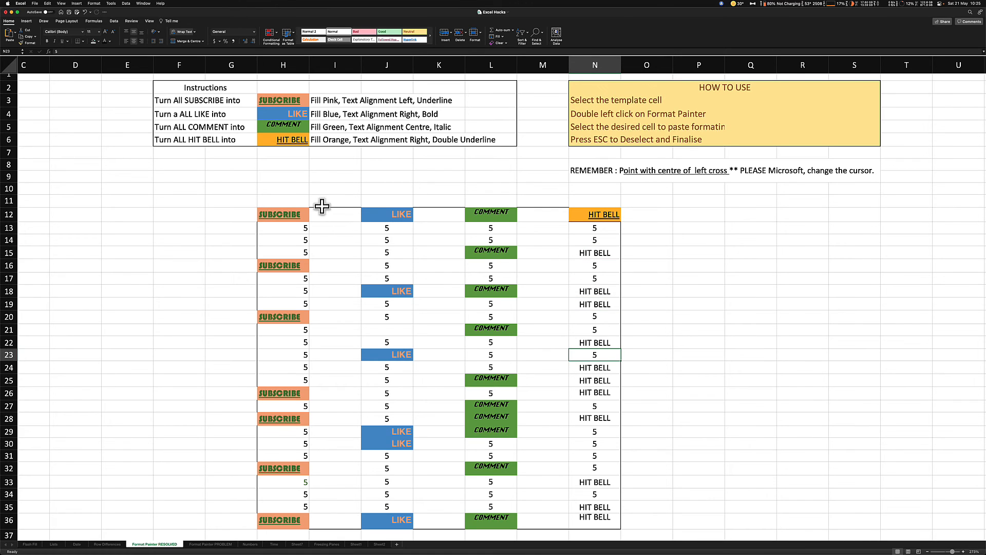
Copy the HIT BELL format from H6 to N15, N18:N19, N22, N24:N26, N28, N33 and N35:N36 with Format Painter
left_click(288, 140)
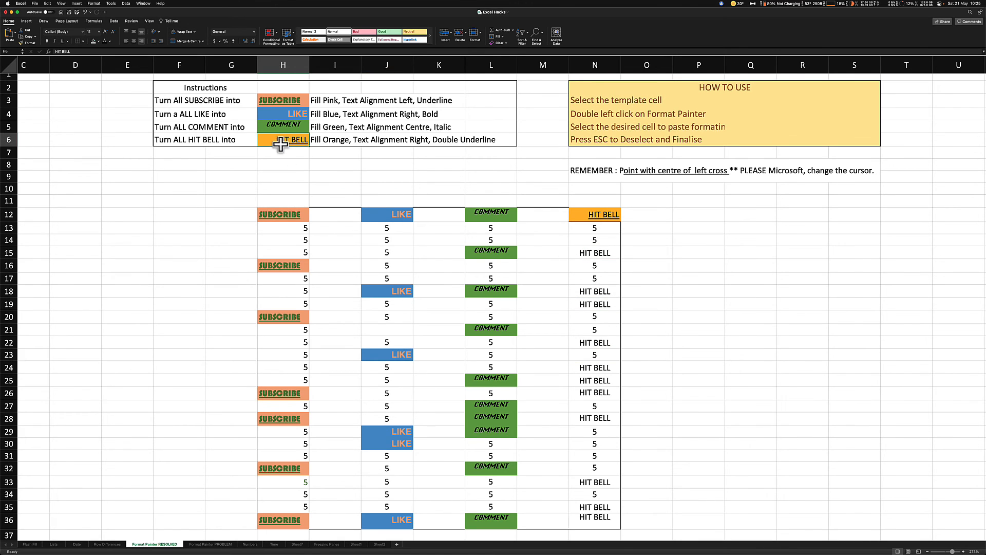
double_click(27, 43)
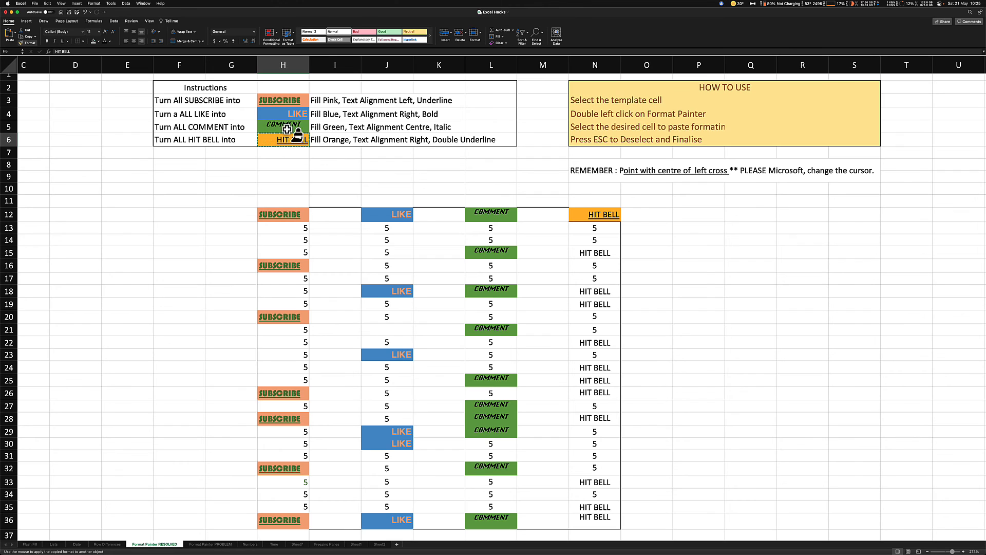
left_click(592, 251)
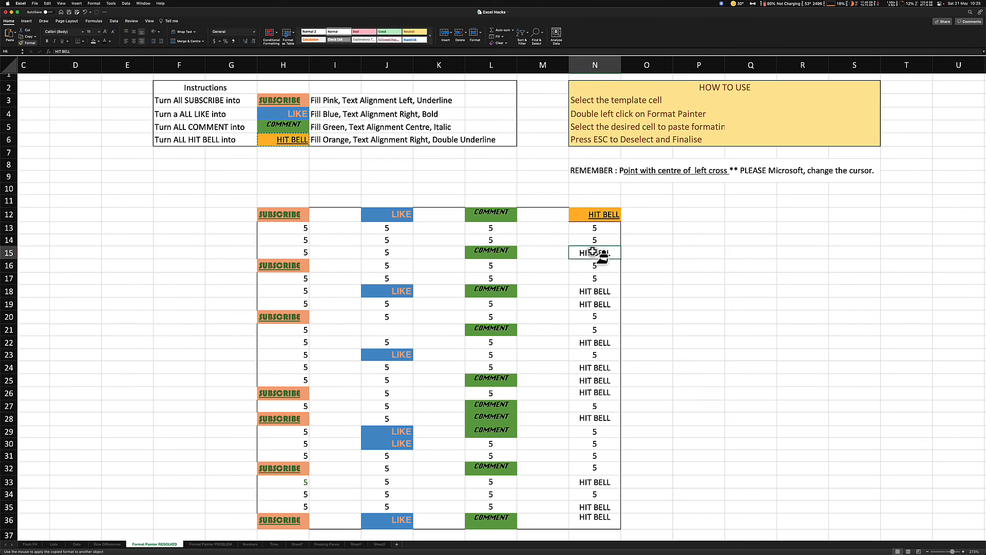
left_click_drag(589, 290, 592, 304)
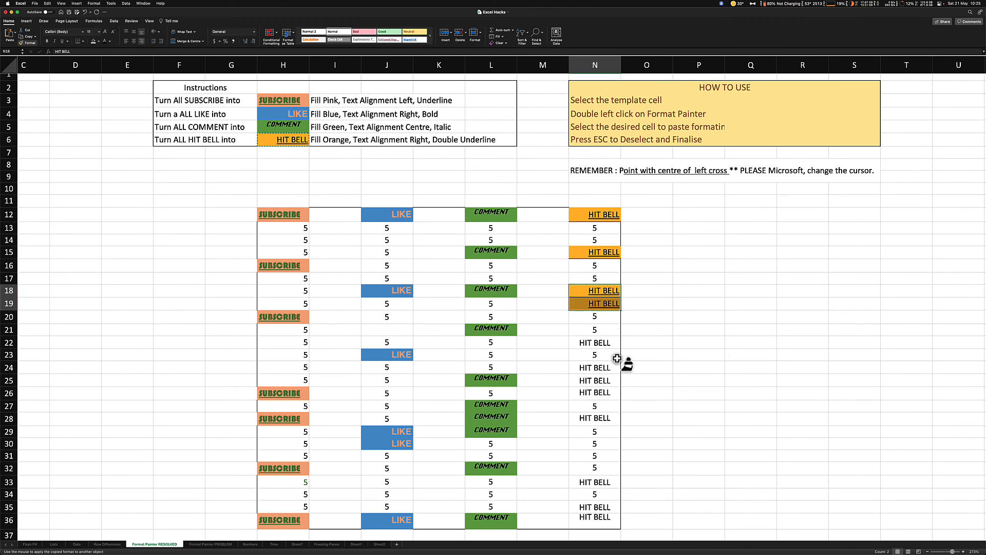
left_click(598, 343)
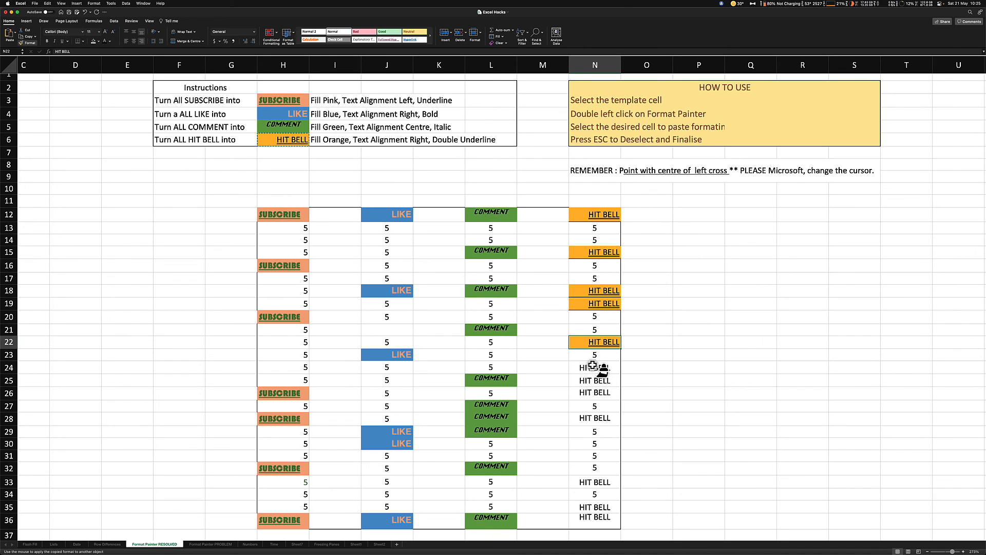
left_click_drag(593, 368, 591, 391)
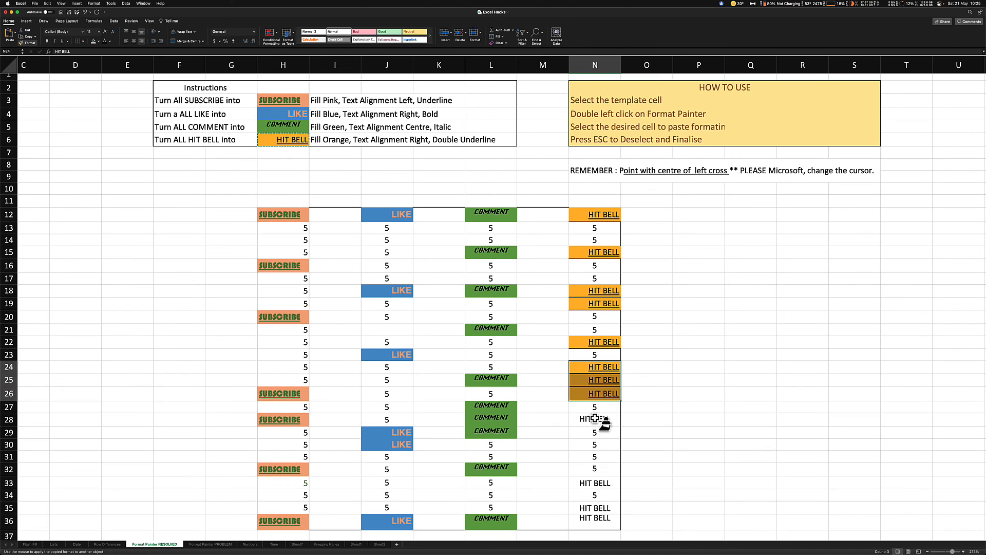
left_click(591, 419)
left_click(588, 480)
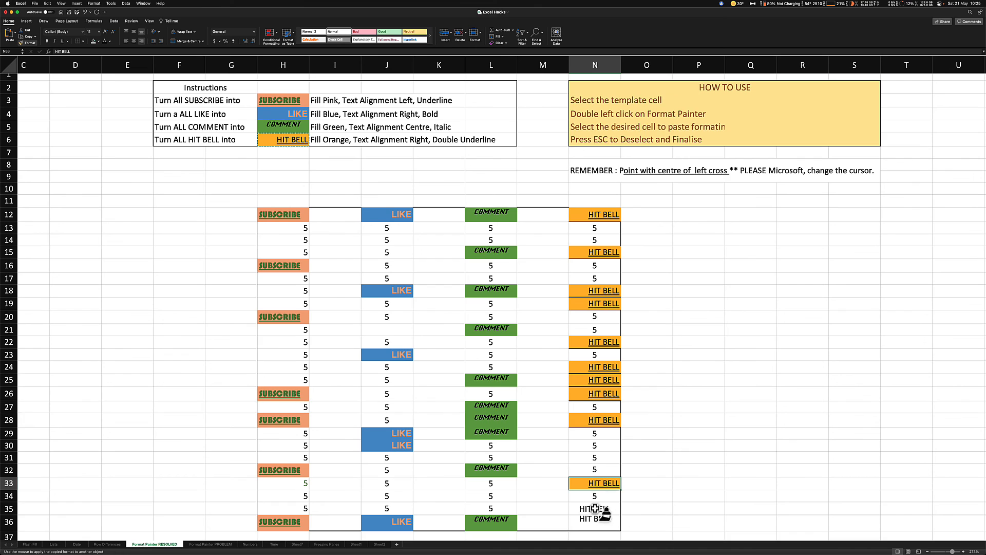
left_click_drag(599, 508, 596, 521)
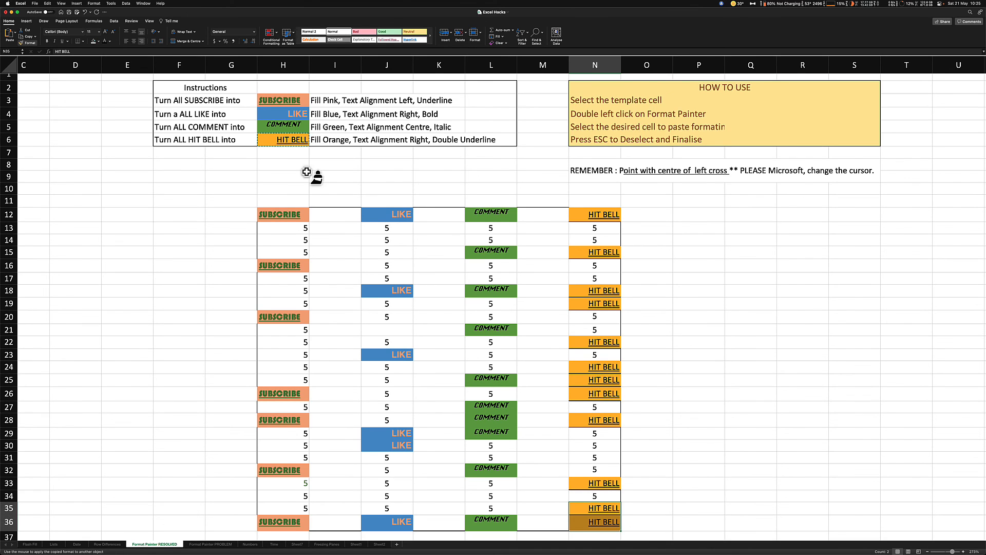
key("Escape")
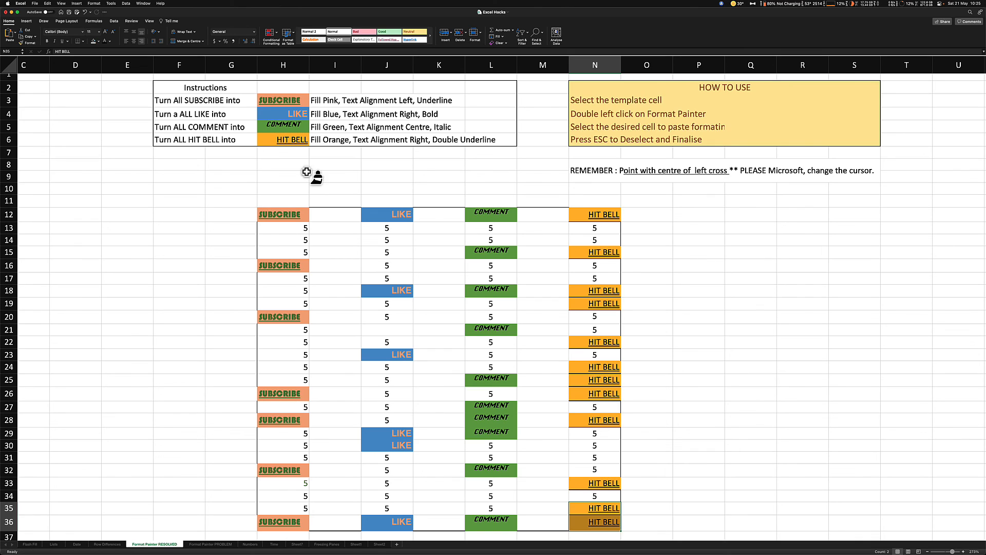